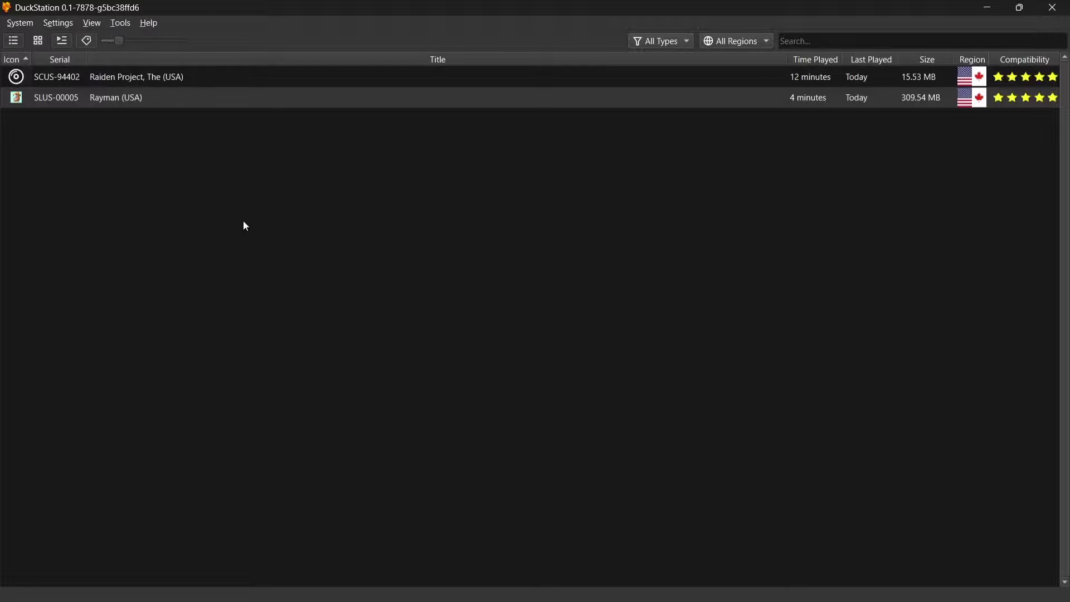
# Add the CRT-NewPixie shader to the display post-processing chain in the game properties of Raiden Project, The (USA).
pyautogui.click(168, 84)
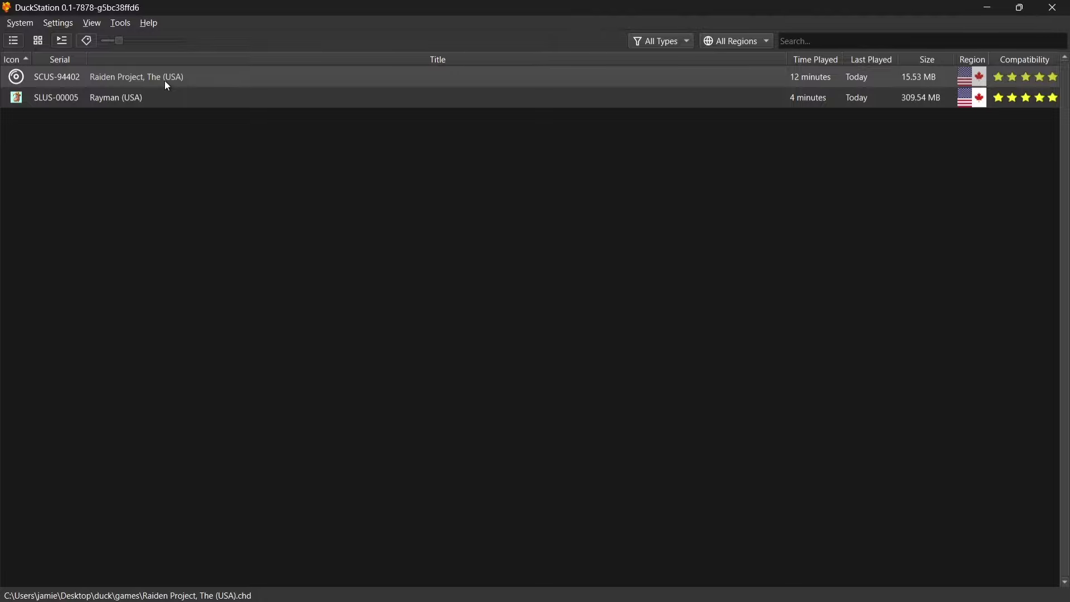
pyautogui.rightClick(167, 86)
pyautogui.click(214, 76)
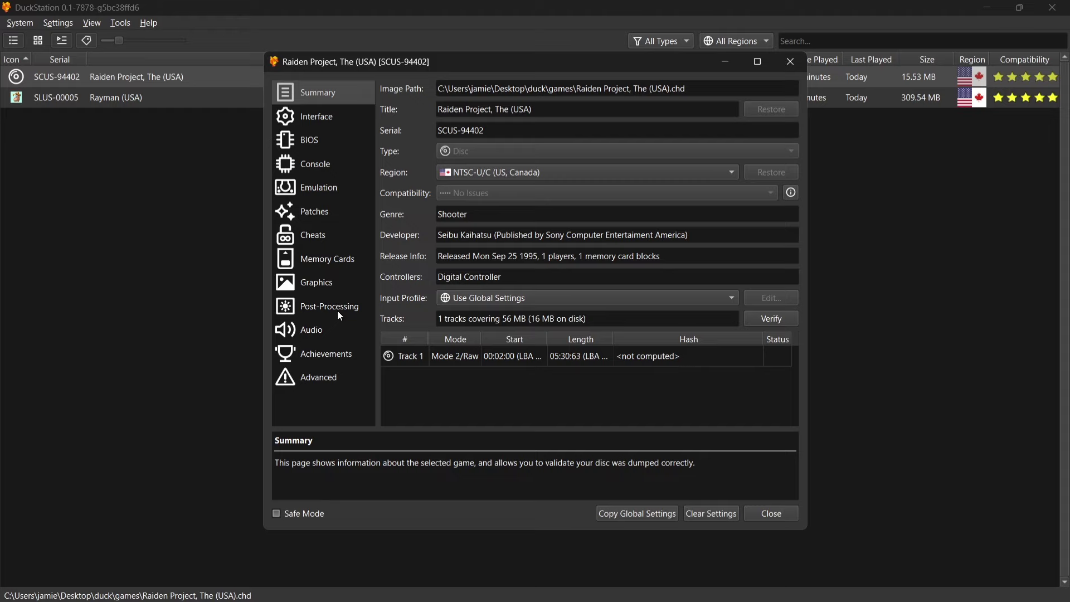
pyautogui.click(341, 315)
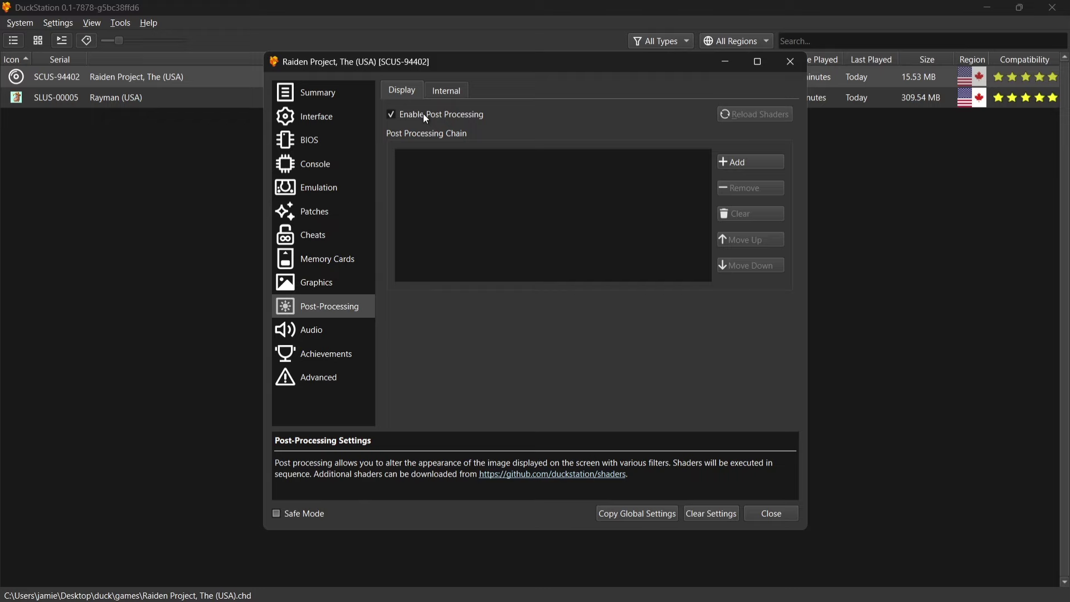
pyautogui.click(739, 167)
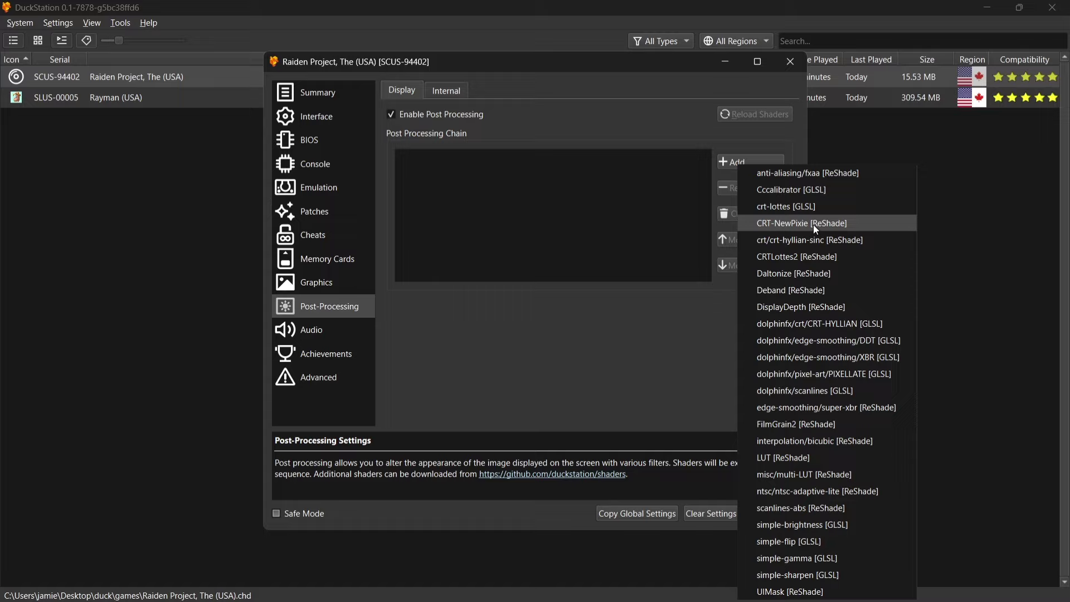
pyautogui.click(869, 225)
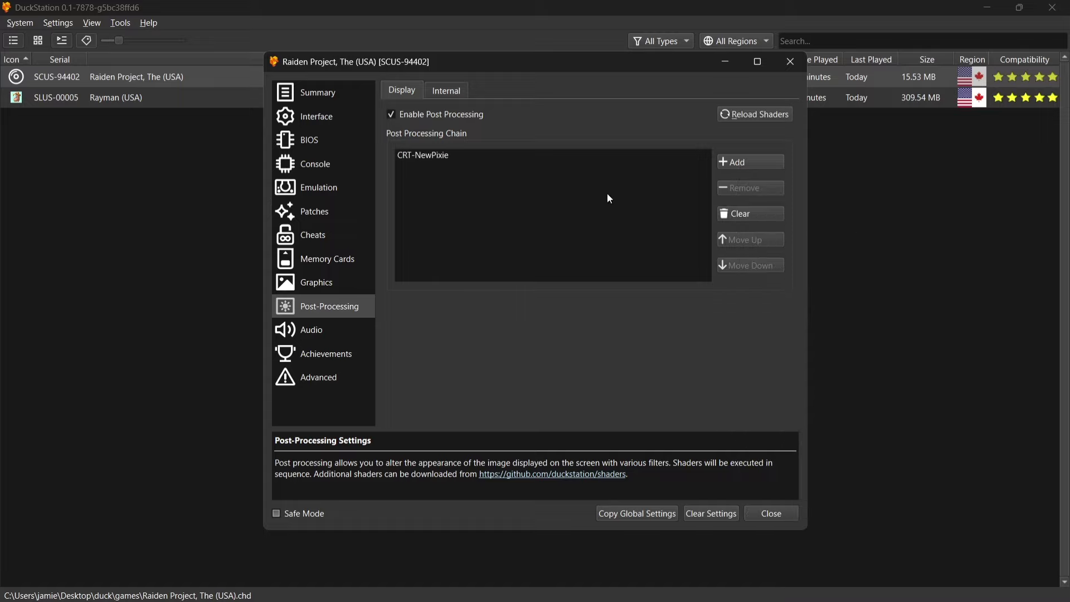
pyautogui.click(803, 66)
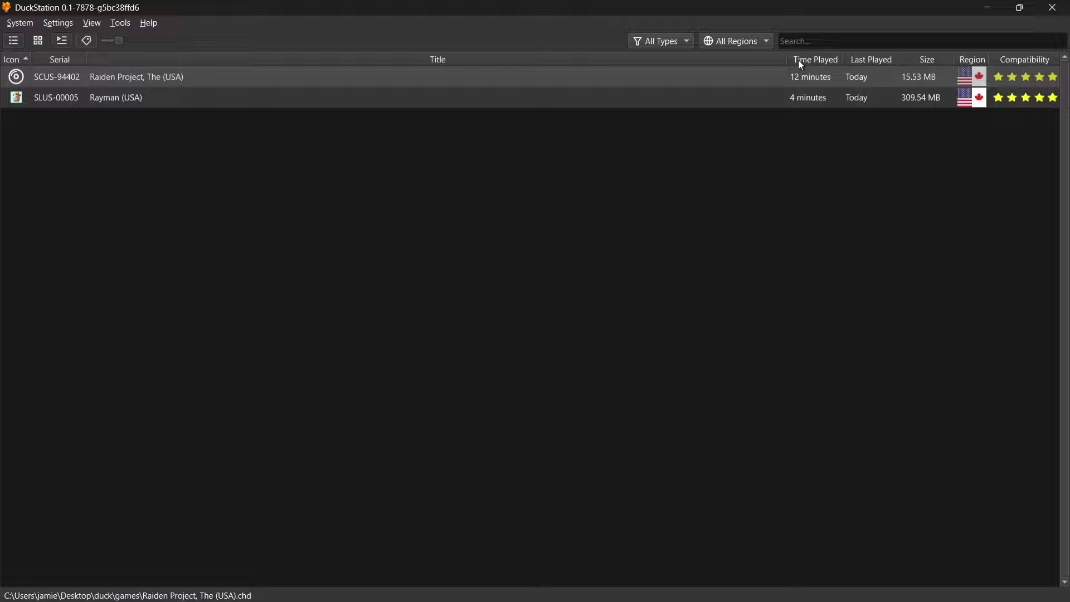
# Launch Raiden Project from its resume save state and open the running game's post-processing properties.
pyautogui.doubleClick(126, 81)
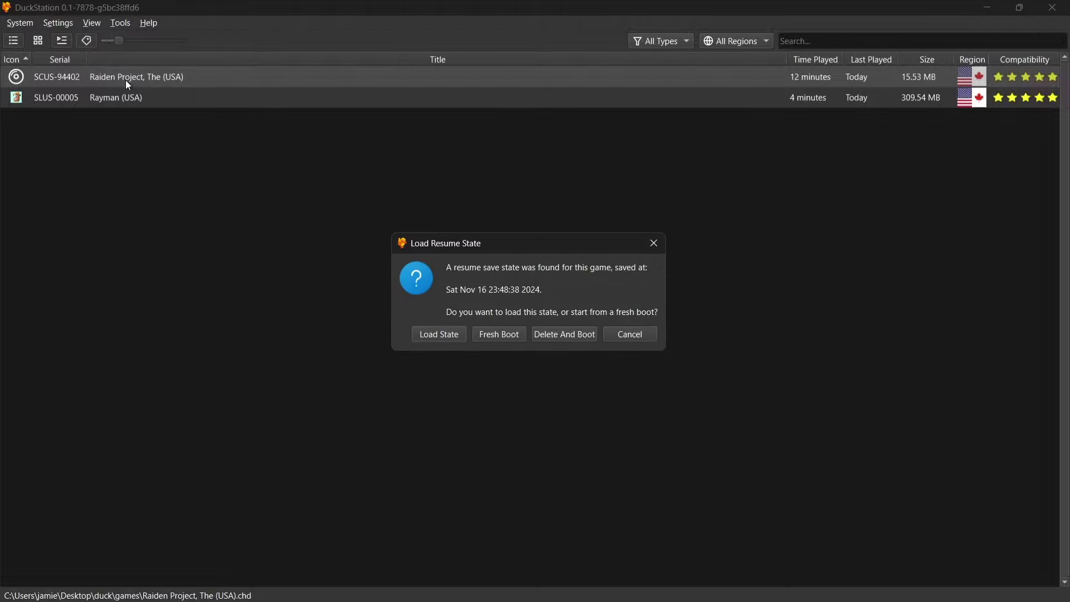
pyautogui.click(462, 334)
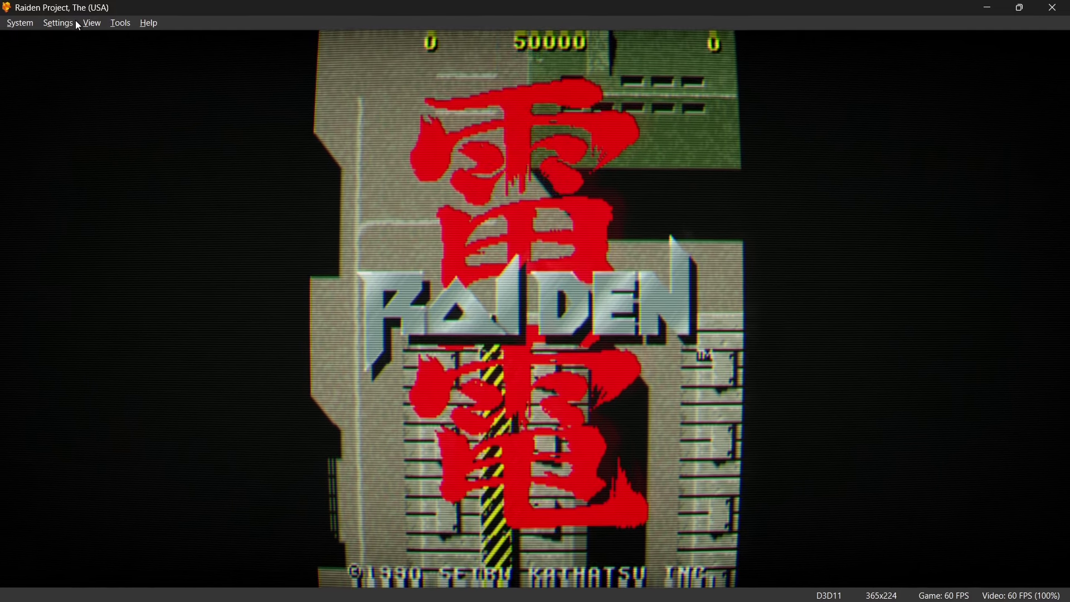
pyautogui.click(63, 22)
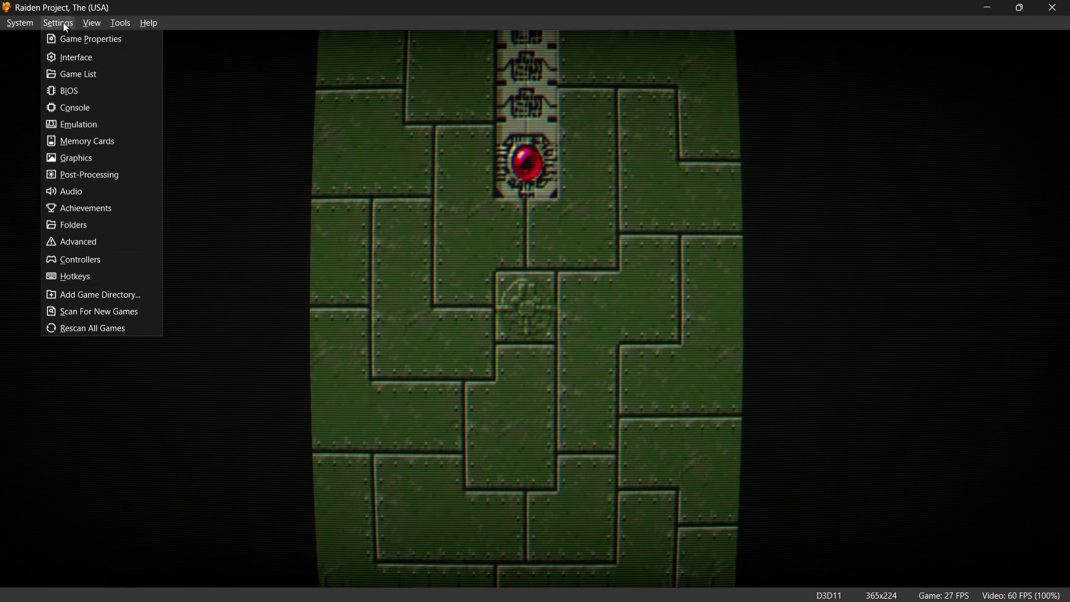
pyautogui.click(65, 39)
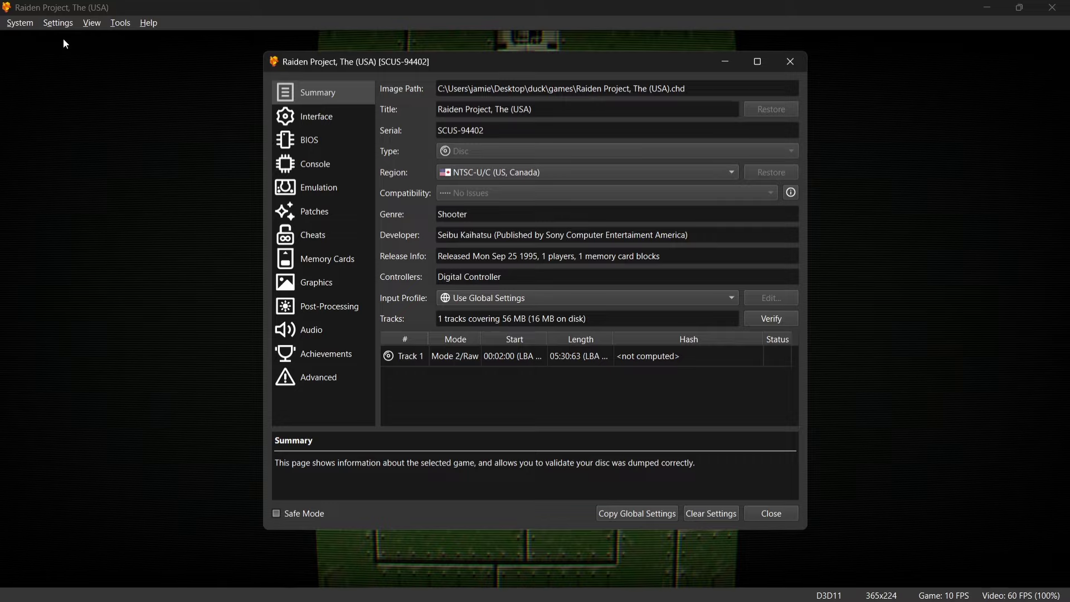
pyautogui.click(325, 306)
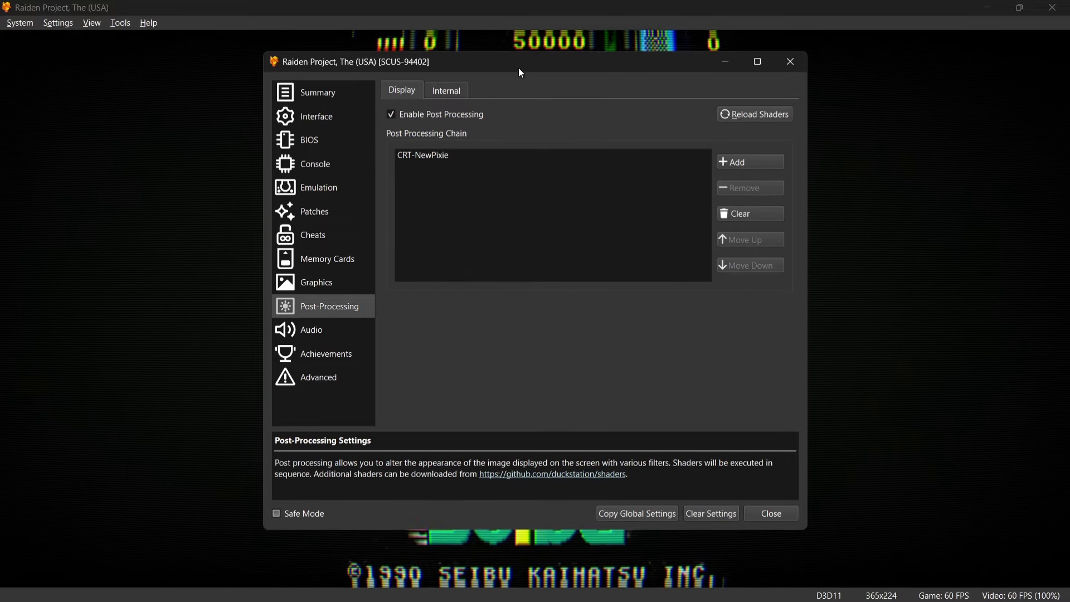
# Move the properties window partly off the game image and show the CRT-NewPixie shader's parameters.
pyautogui.moveTo(521, 73); pyautogui.dragTo(836, 64)
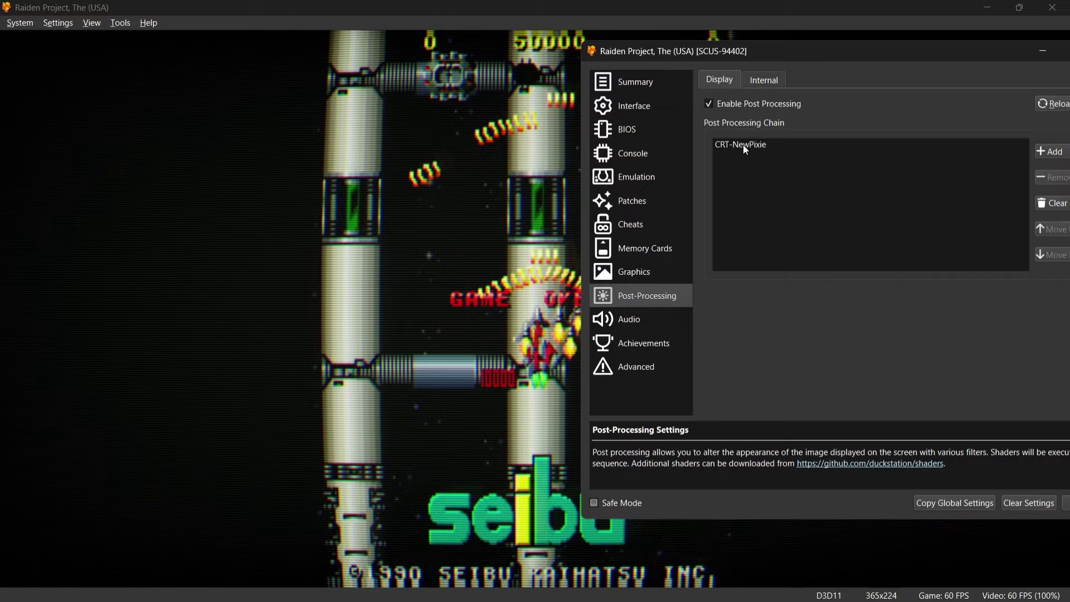
pyautogui.click(744, 145)
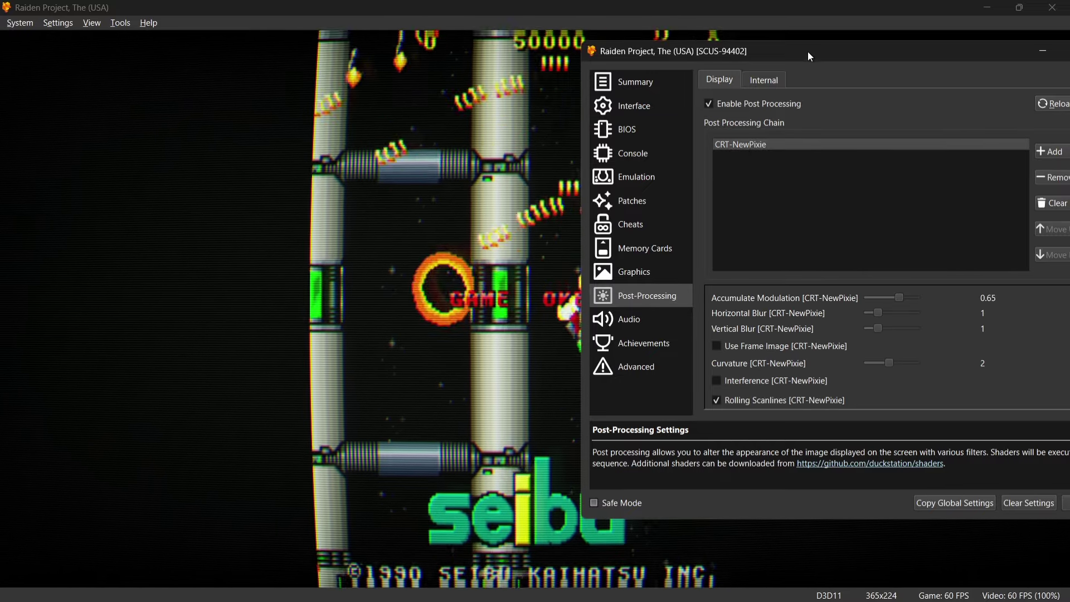
pyautogui.moveTo(809, 53); pyautogui.dragTo(722, 44)
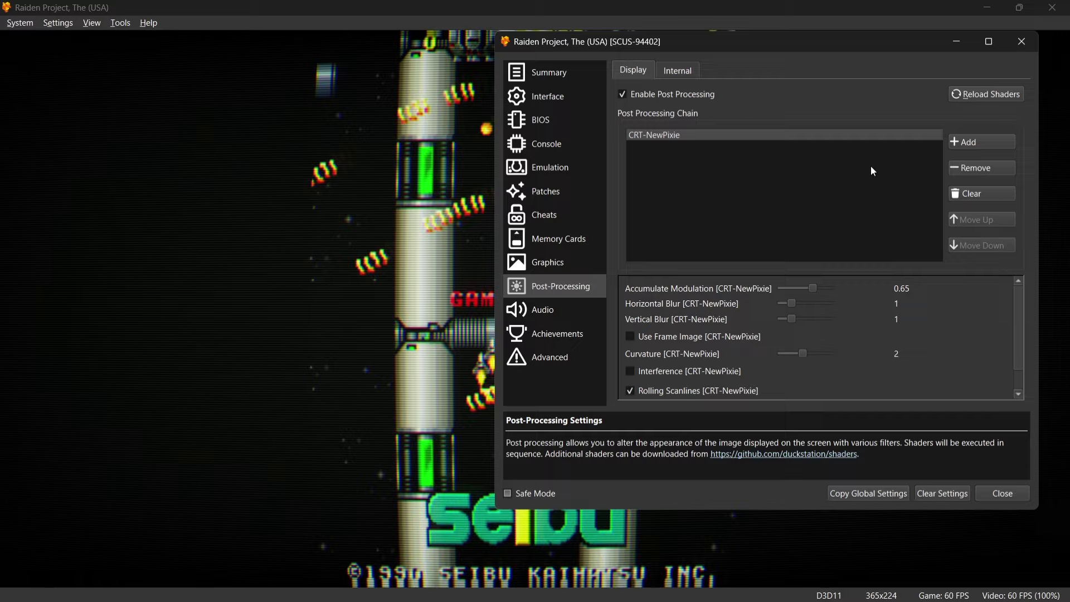
# Add the crt-lottes GLSL shader to the display chain and set its Scanline Scale to 0.
pyautogui.click(968, 142)
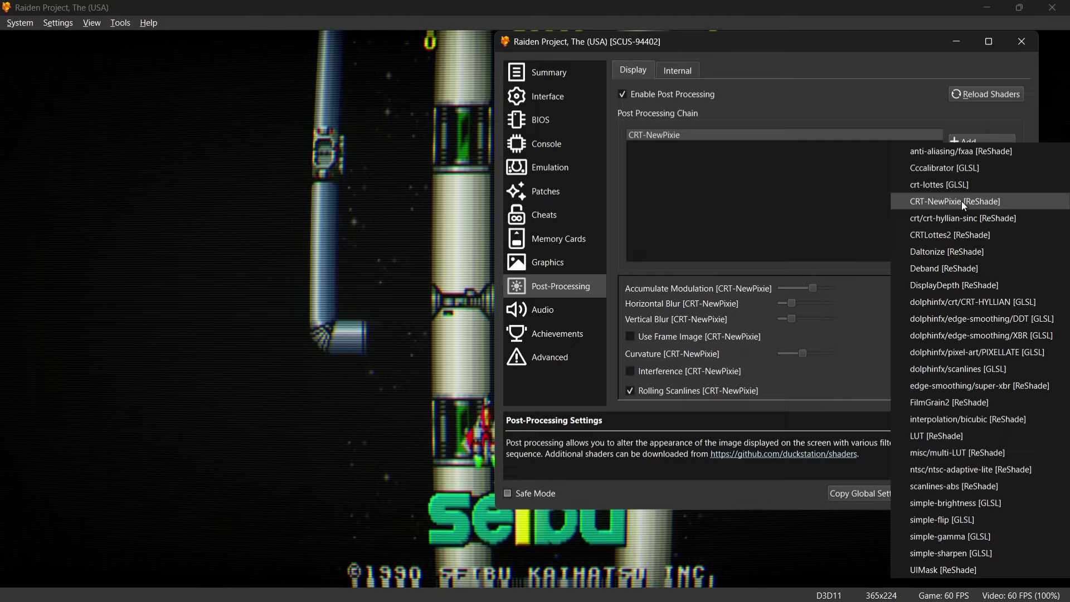
pyautogui.click(988, 185)
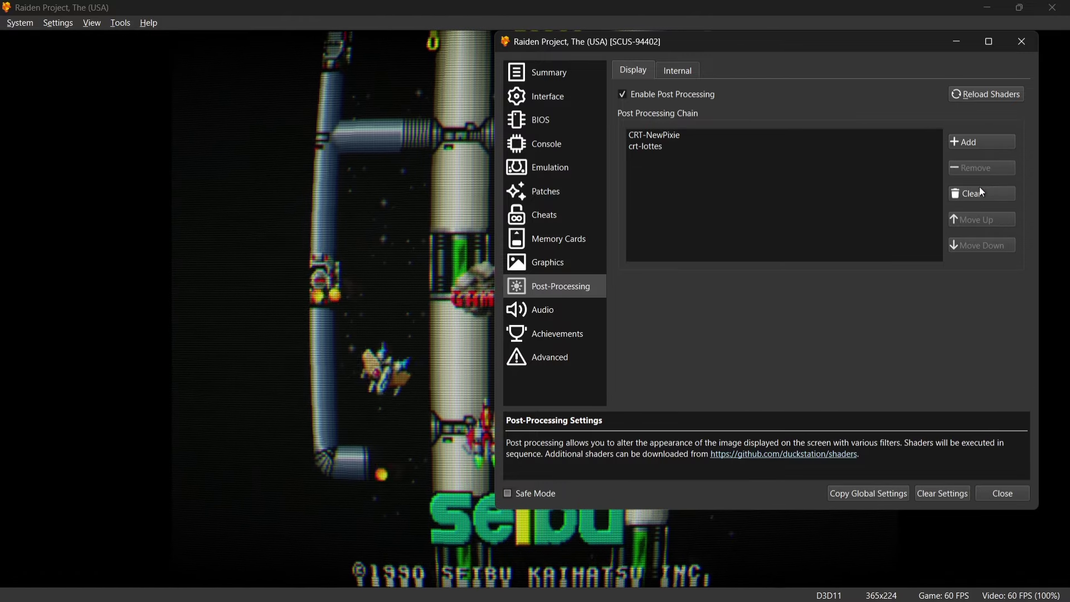
pyautogui.click(645, 147)
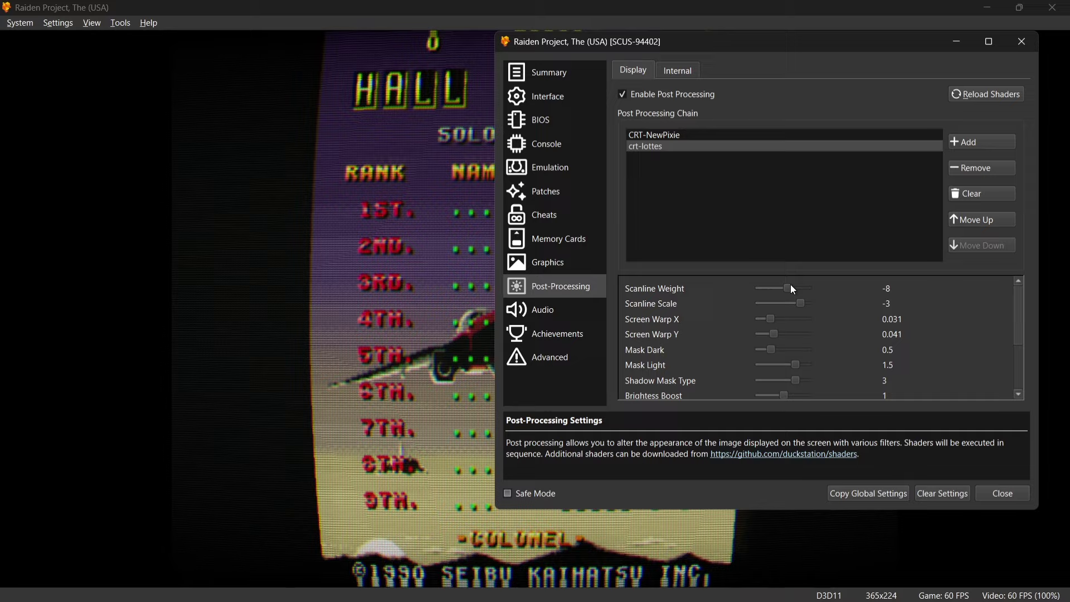
pyautogui.moveTo(789, 287)
pyautogui.mouseDown()
pyautogui.moveTo(761, 292)
pyautogui.moveTo(823, 291)
pyautogui.moveTo(759, 292)
pyautogui.moveTo(808, 296)
pyautogui.moveTo(769, 300)
pyautogui.moveTo(808, 306)
pyautogui.moveTo(791, 301)
pyautogui.mouseUp()
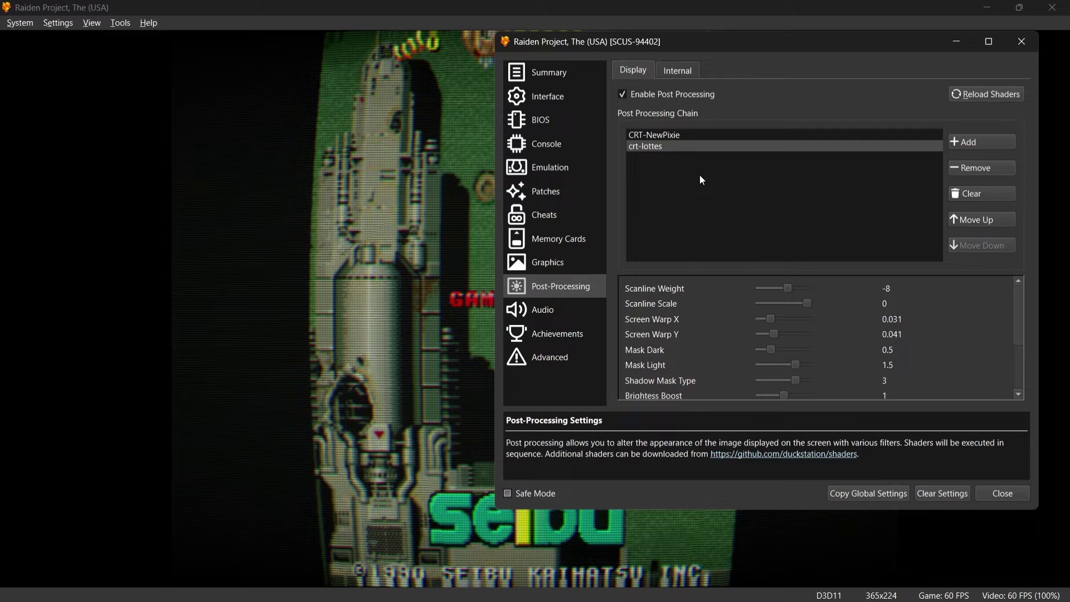
# Add the Cccalibrator shader to the display chain and set its Luminance(Y) to 1.25 and Orange-Cyan(I) to 2.5.
pyautogui.click(986, 142)
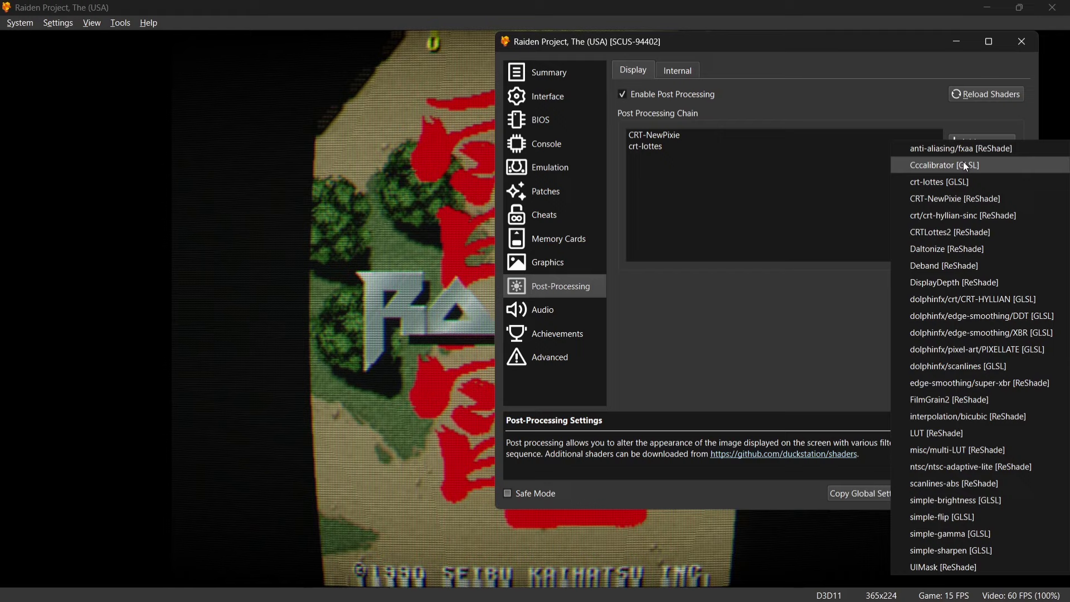
pyautogui.click(989, 167)
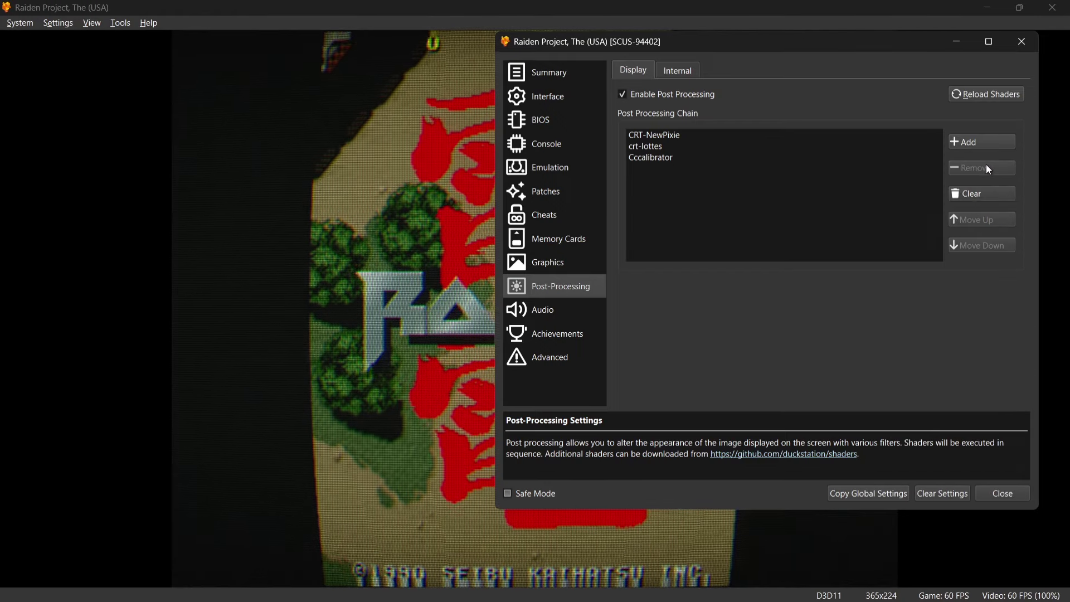
pyautogui.click(659, 158)
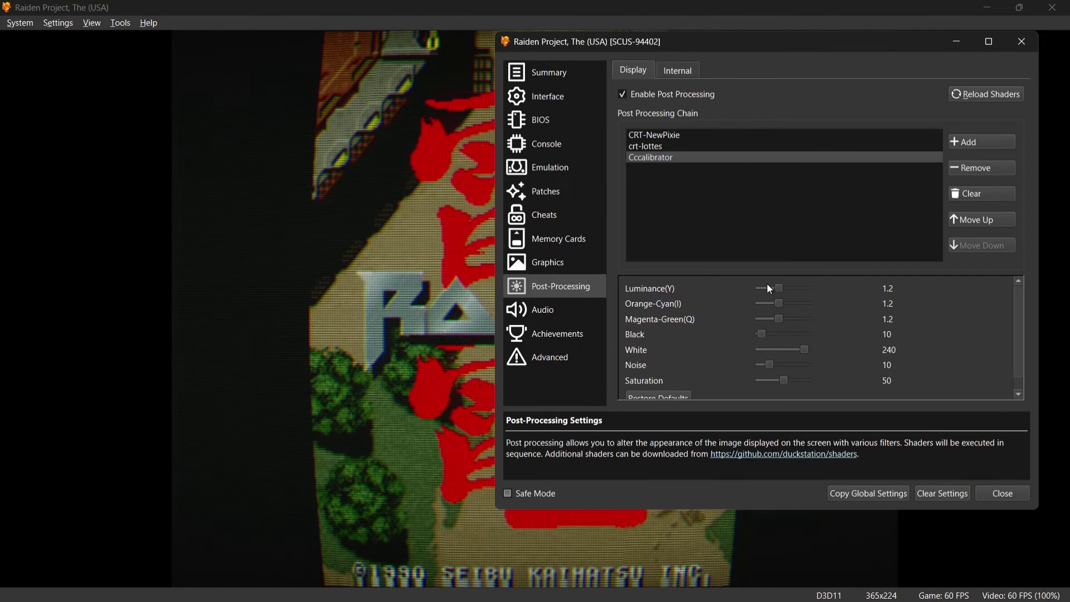
pyautogui.moveTo(777, 289); pyautogui.dragTo(798, 305)
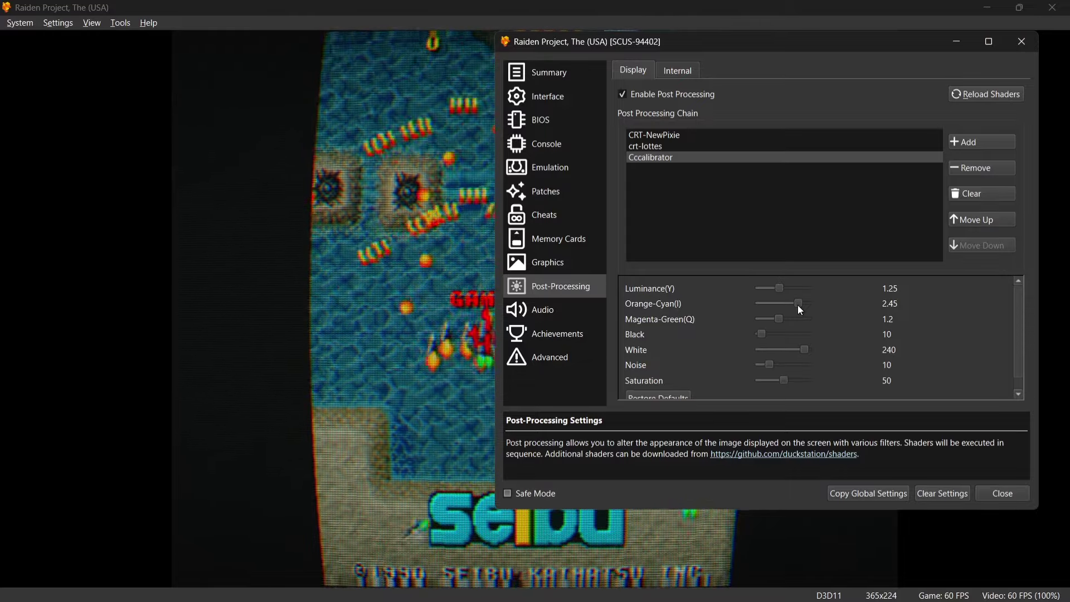
pyautogui.moveTo(797, 305); pyautogui.dragTo(802, 307)
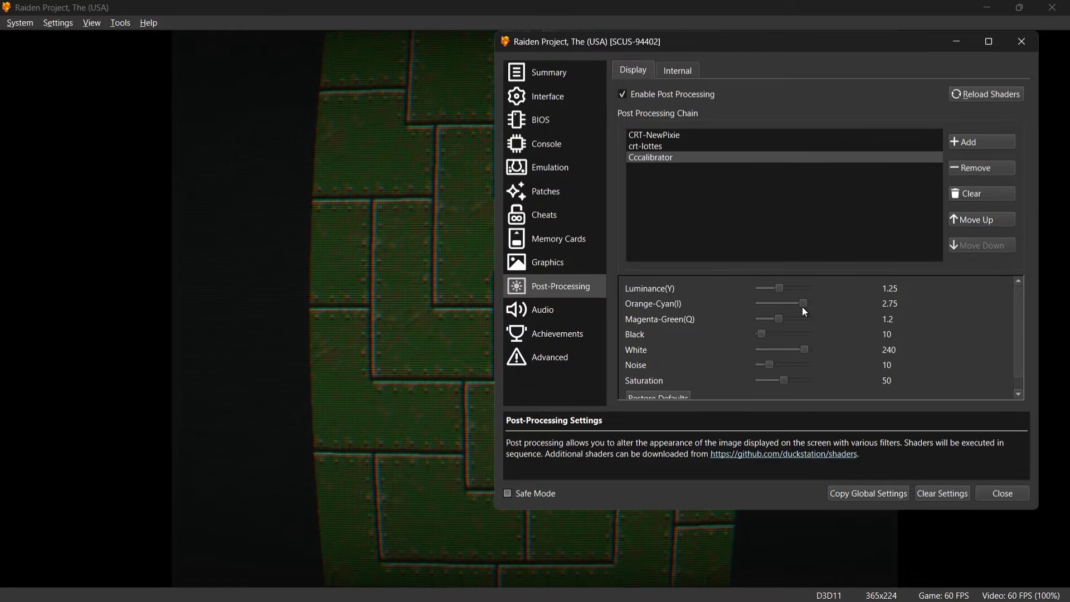
pyautogui.moveTo(805, 307); pyautogui.dragTo(798, 306)
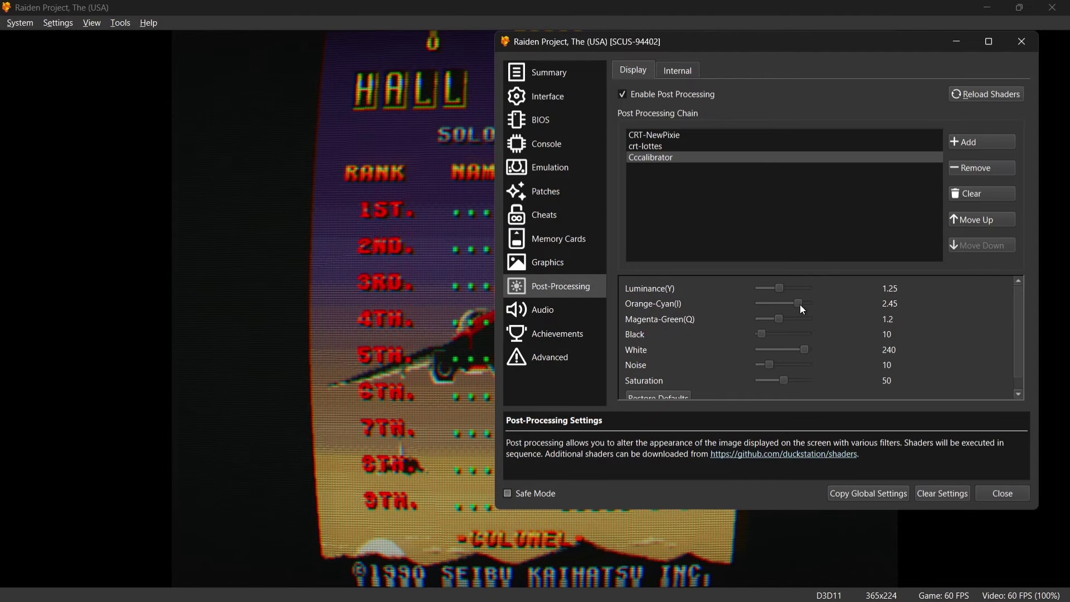
pyautogui.moveTo(800, 305)
pyautogui.mouseDown()
pyautogui.moveTo(791, 302)
pyautogui.moveTo(810, 305)
pyautogui.moveTo(802, 305)
pyautogui.mouseUp()
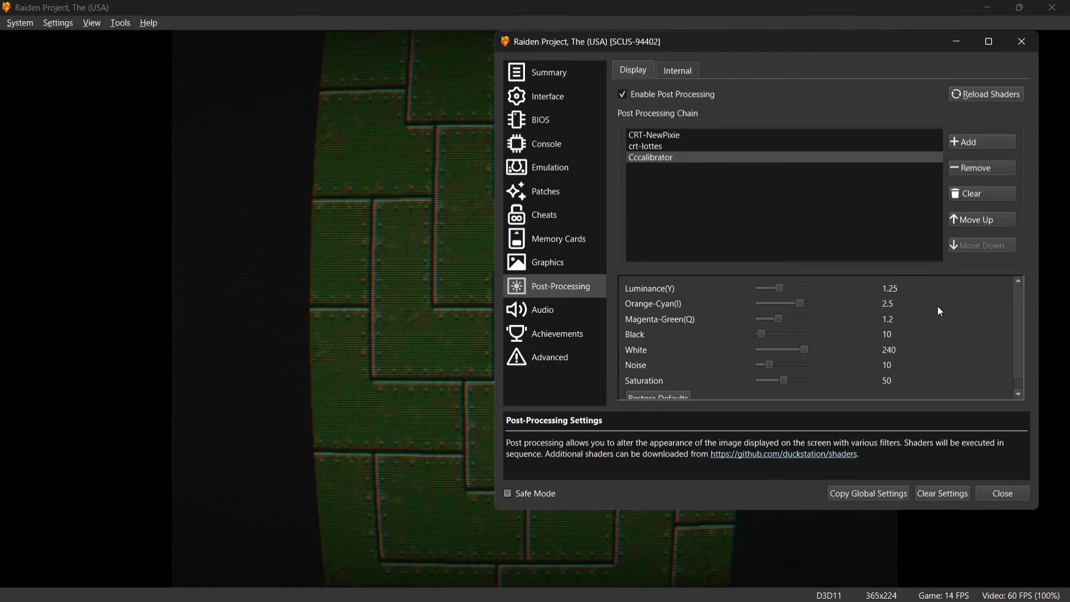
# Enable Use Frame Image for the CRT-NewPixie shader in the display chain.
pyautogui.click(661, 136)
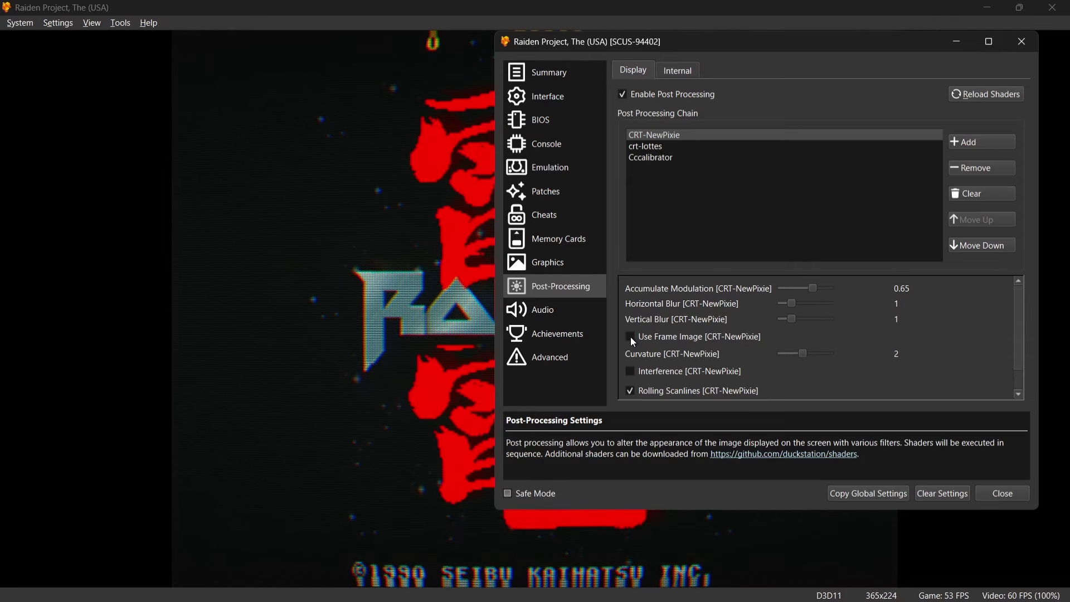
pyautogui.click(631, 336)
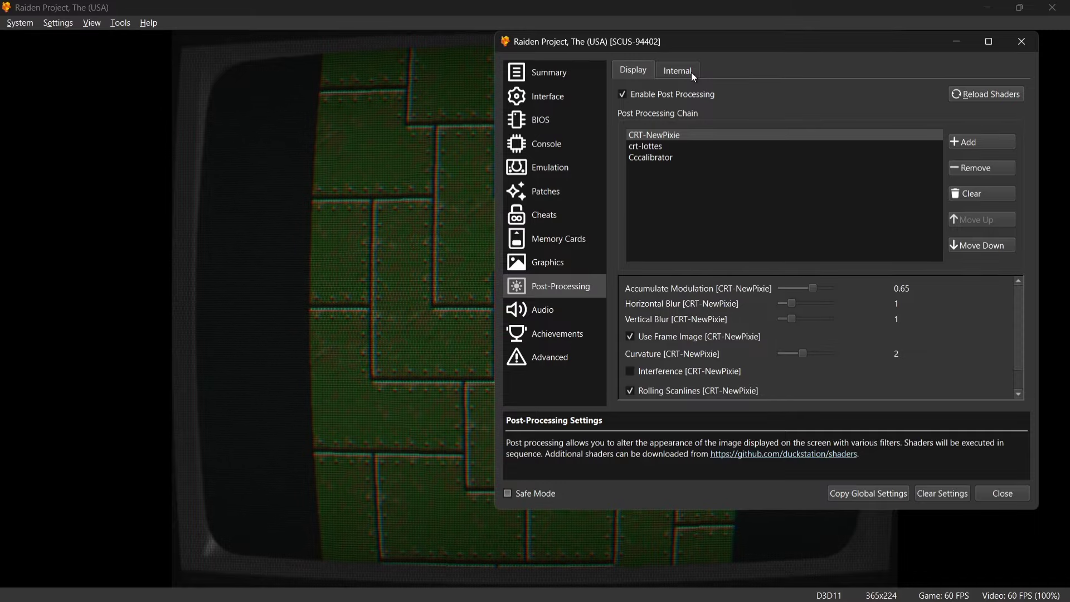
# Enable internal post-processing and add the CRT-NewPixie shader to the internal chain.
pyautogui.click(692, 73)
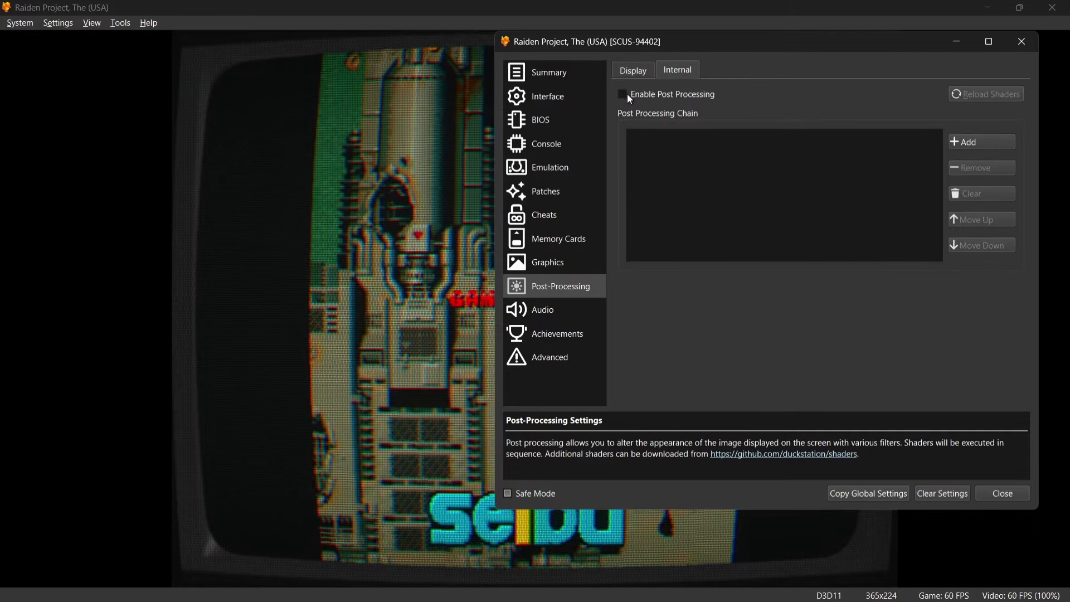
pyautogui.click(625, 93)
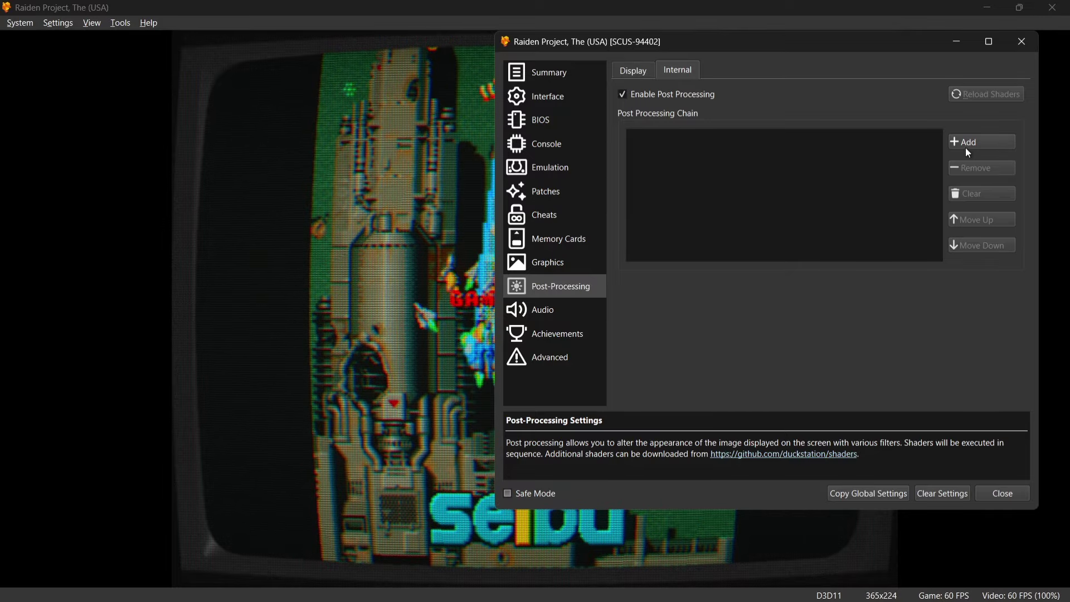
pyautogui.click(975, 143)
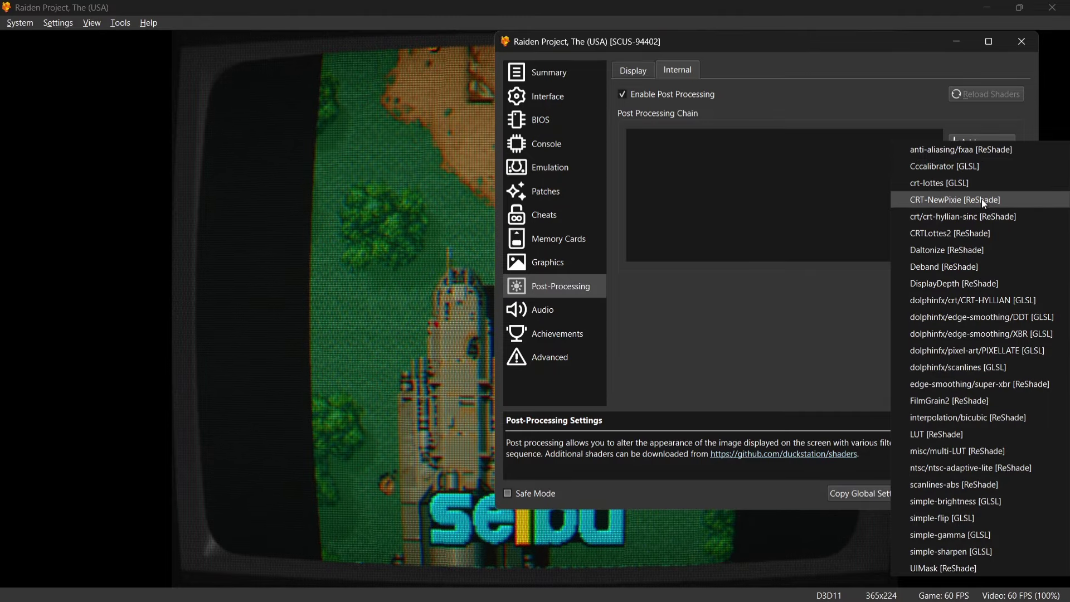
pyautogui.click(982, 201)
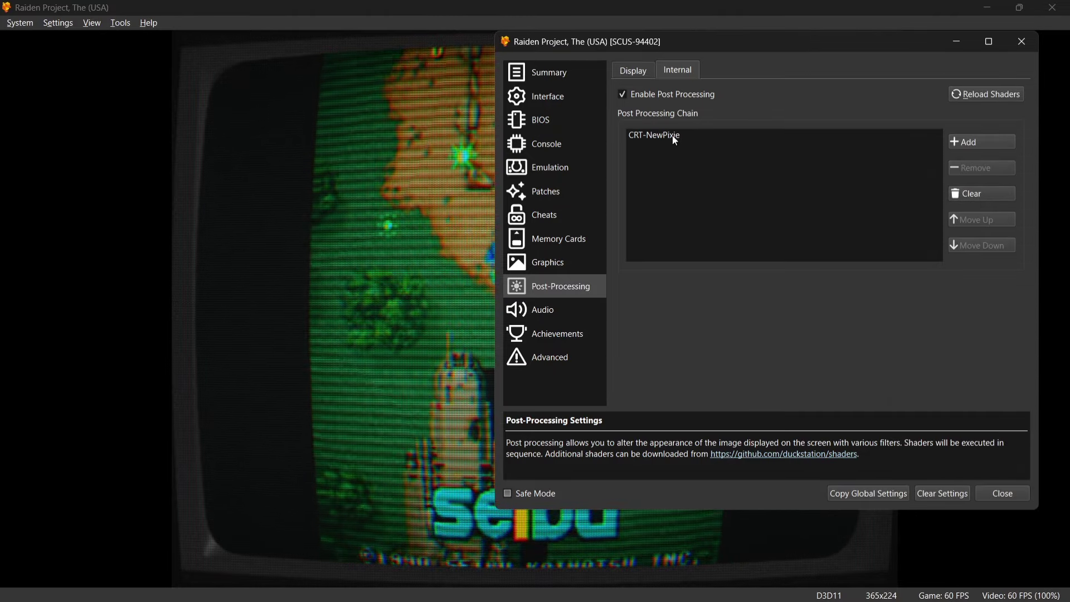
# Review the internal CRT-NewPixie shader's parameters, remove the shader from the internal chain and disable internal post-processing.
pyautogui.click(672, 136)
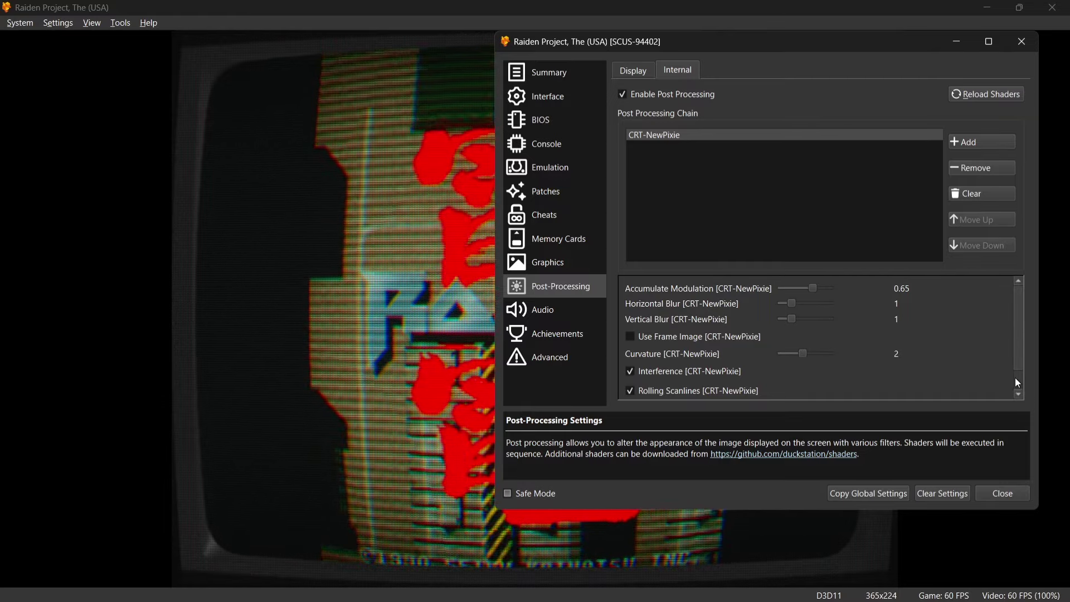
pyautogui.rightClick(1015, 376)
pyautogui.click(1024, 389)
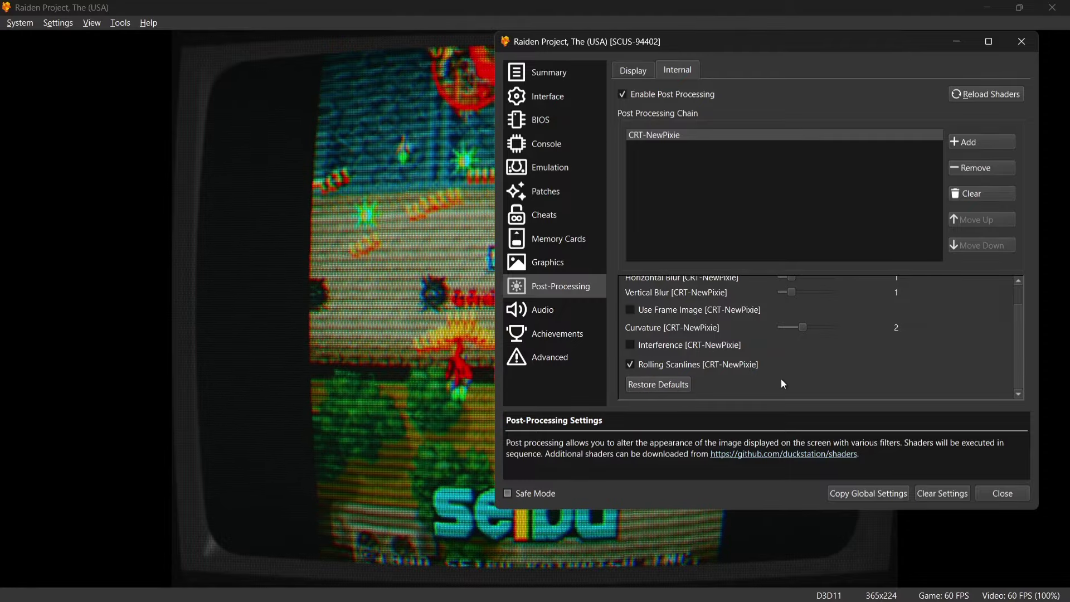
pyautogui.scroll(1, 1024, 291)
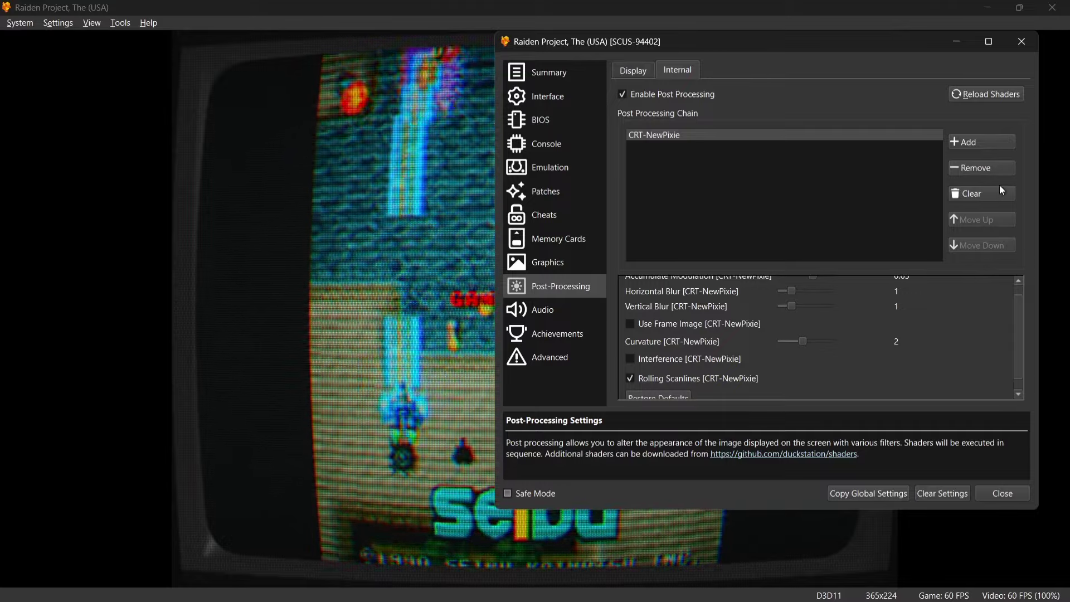
pyautogui.click(979, 168)
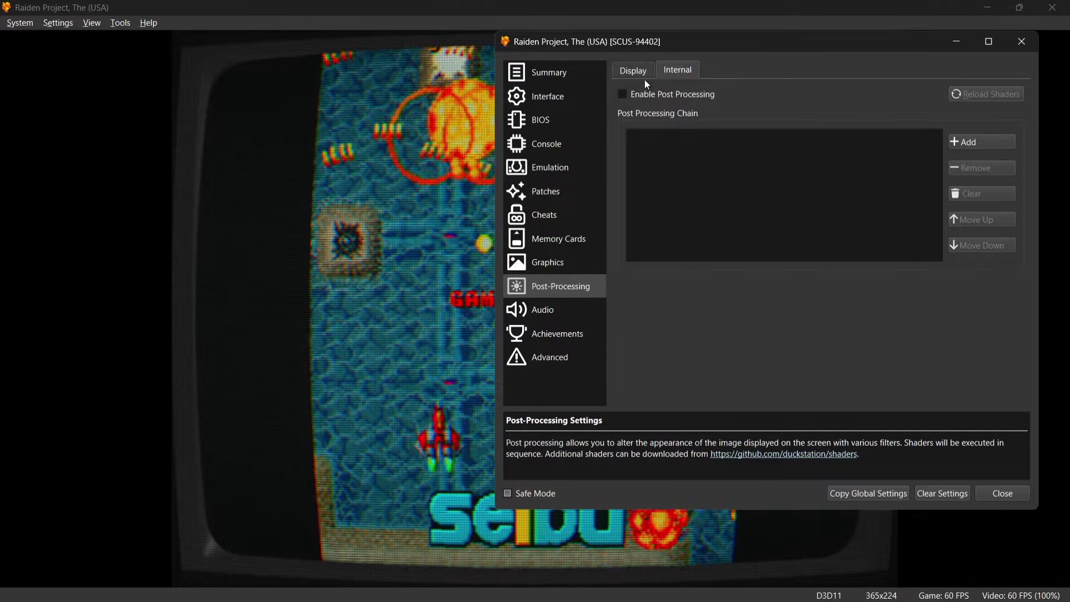
# Turn display post-processing off and back on to compare the game picture with and without the shader chain.
pyautogui.click(641, 73)
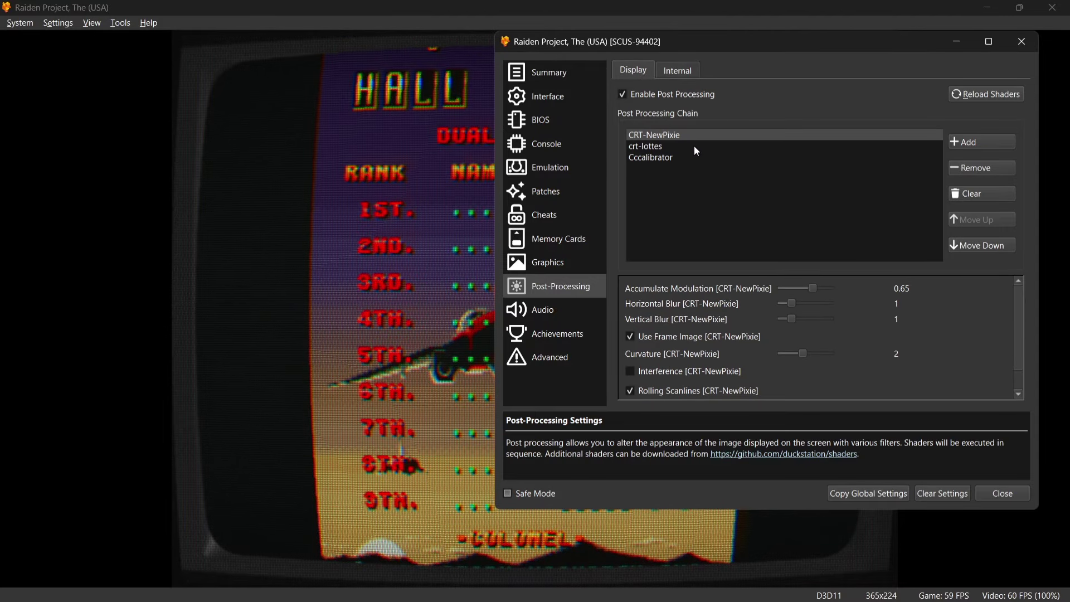
pyautogui.click(623, 95)
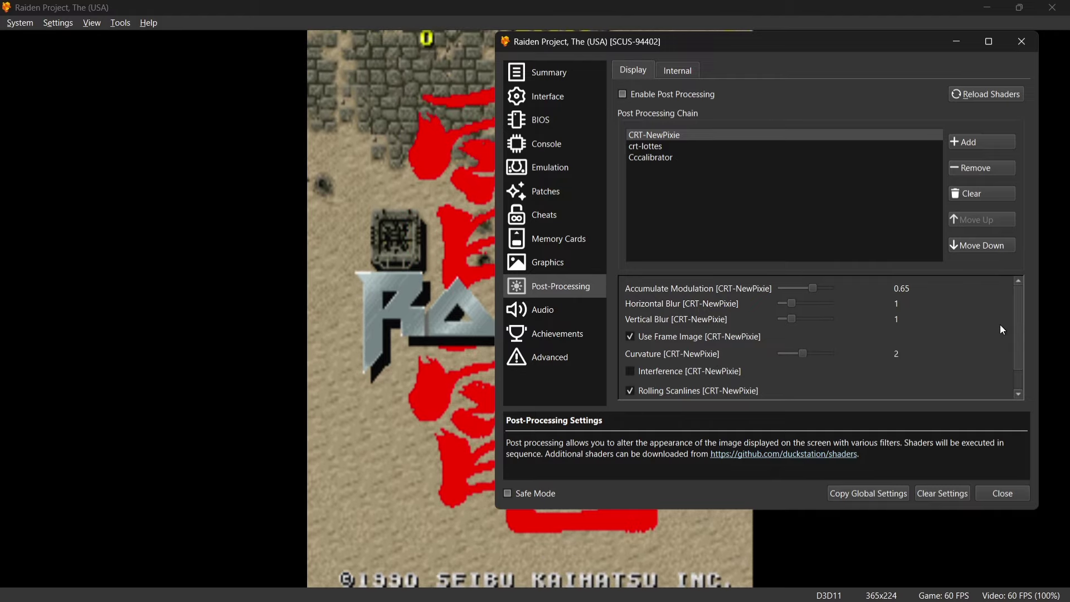
pyautogui.moveTo(1019, 349); pyautogui.dragTo(1019, 396)
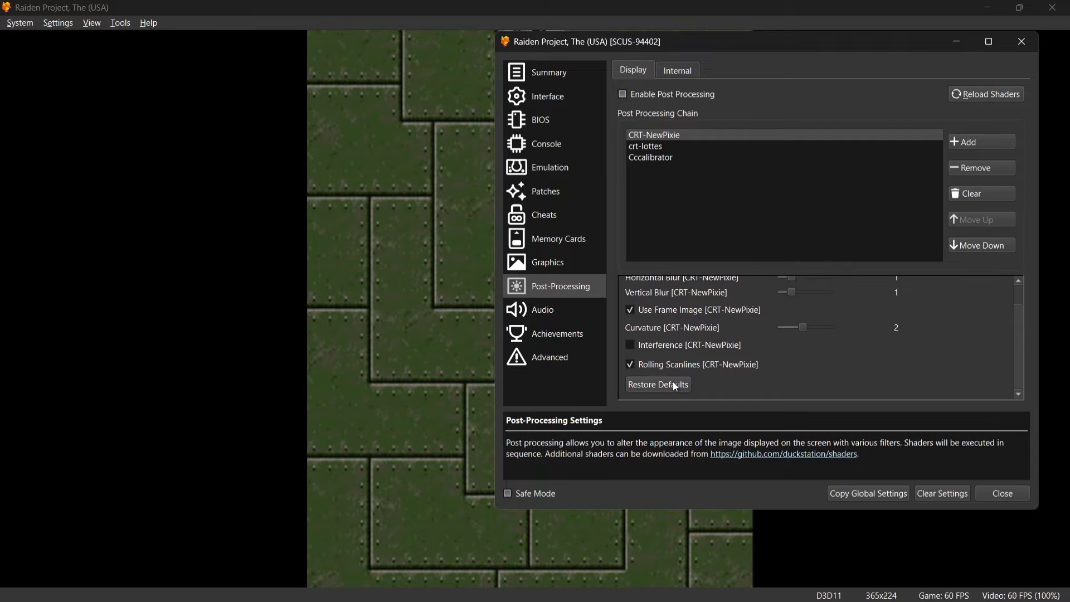
pyautogui.click(624, 95)
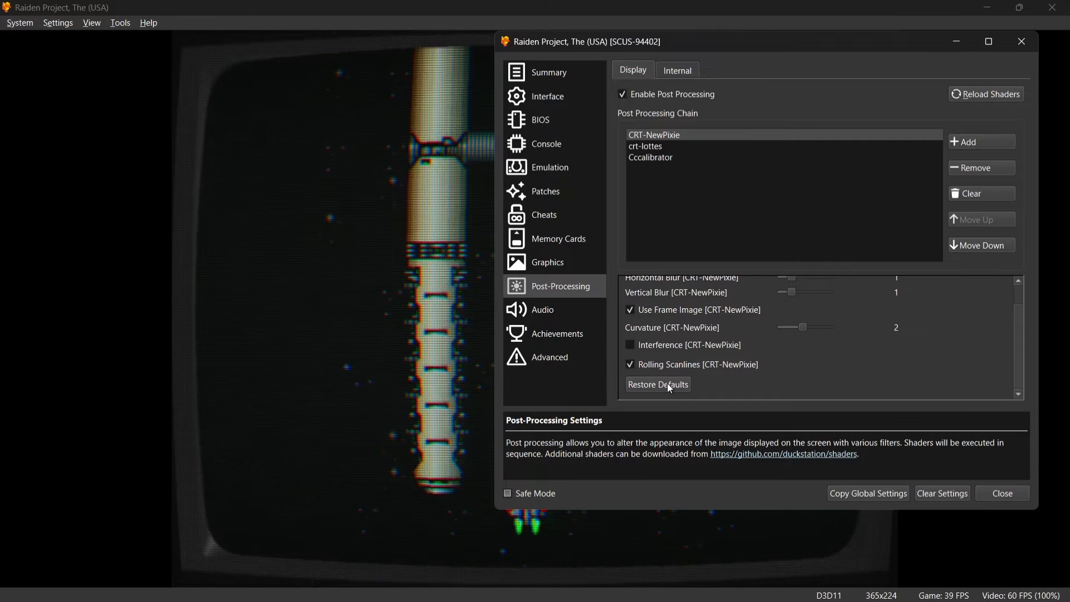
# Restore the default parameters of the display chain's CRT-NewPixie shader and disable display post-processing.
pyautogui.click(666, 383)
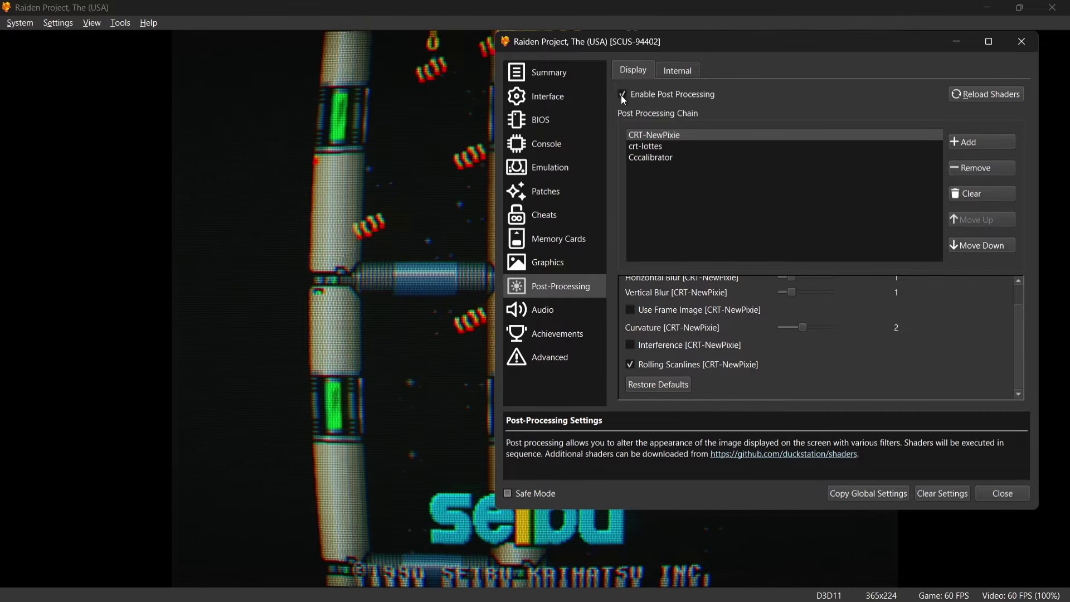
pyautogui.click(622, 95)
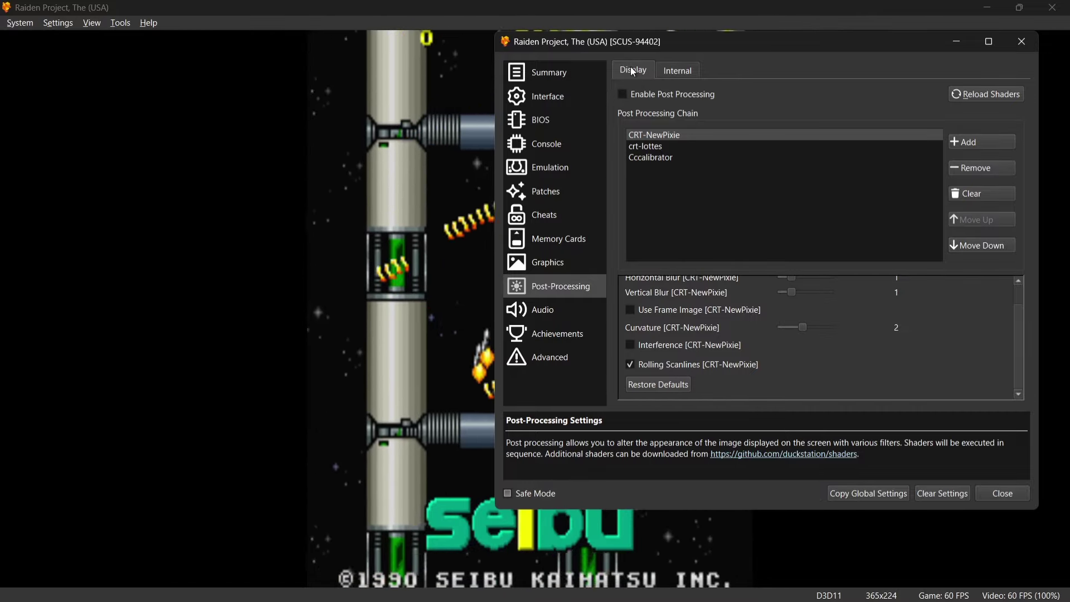
# Enable internal post-processing and add the crt-lottes GLSL shader to the internal chain.
pyautogui.click(677, 70)
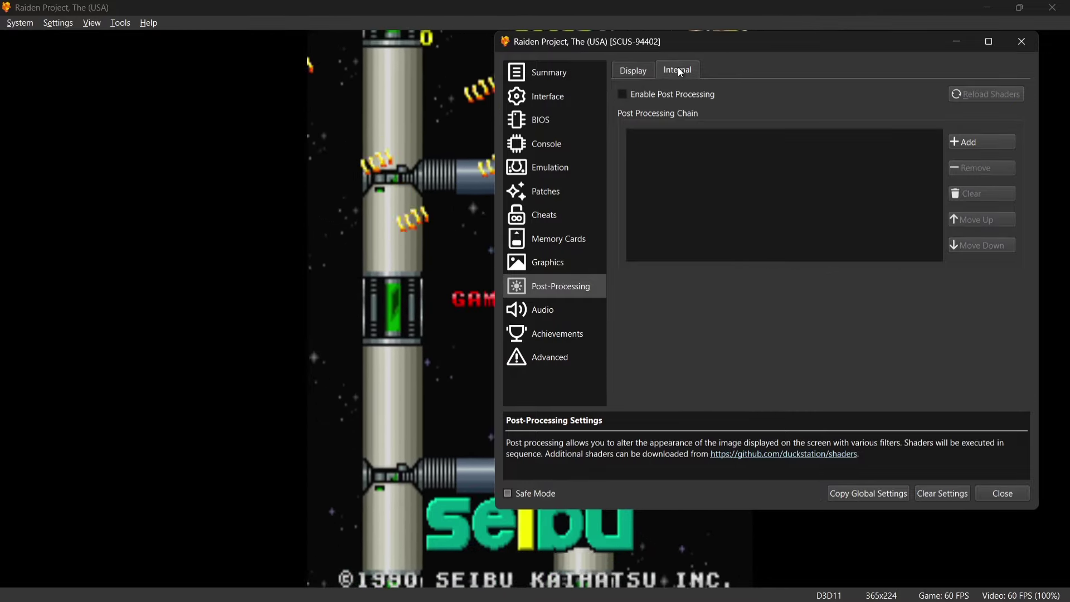
pyautogui.click(624, 94)
pyautogui.click(976, 140)
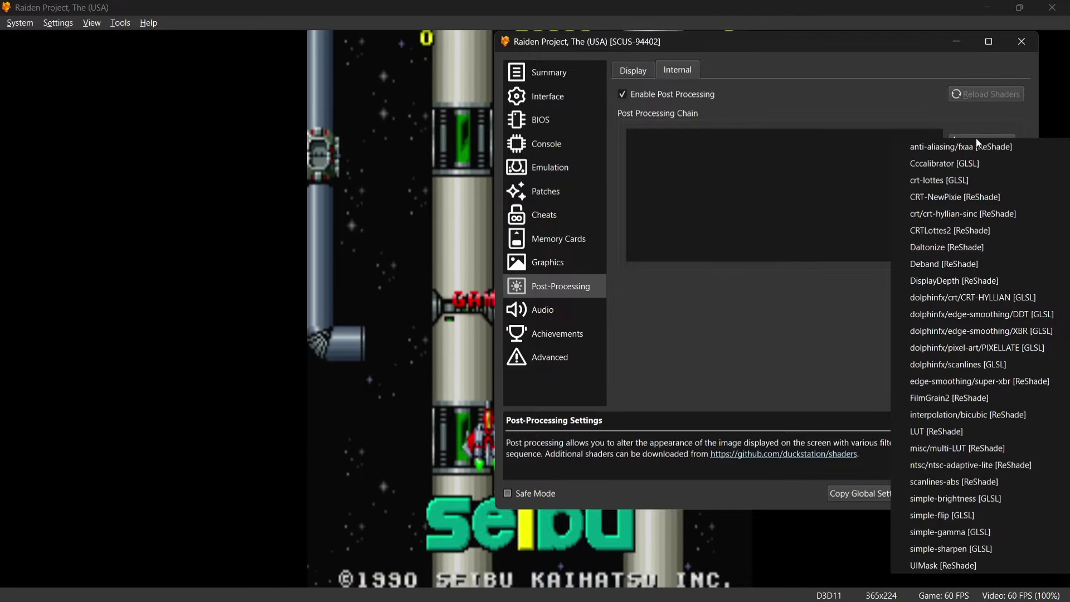
pyautogui.click(974, 181)
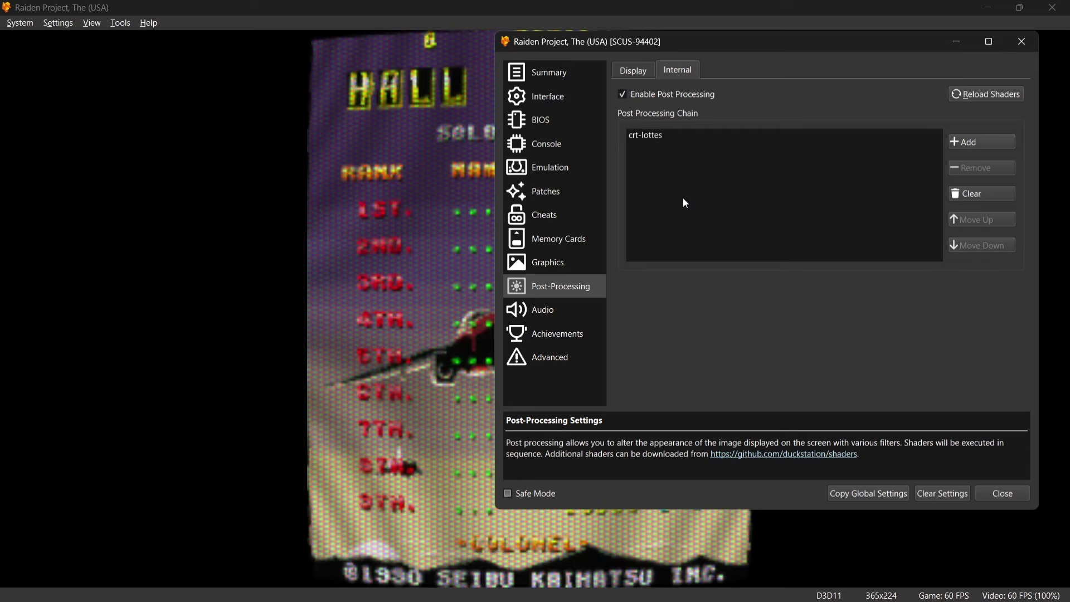
# Set the internal crt-lottes shader's Scanline Weight to -10 and Screen Warp X to 0.09, and close the game's settings.
pyautogui.click(651, 136)
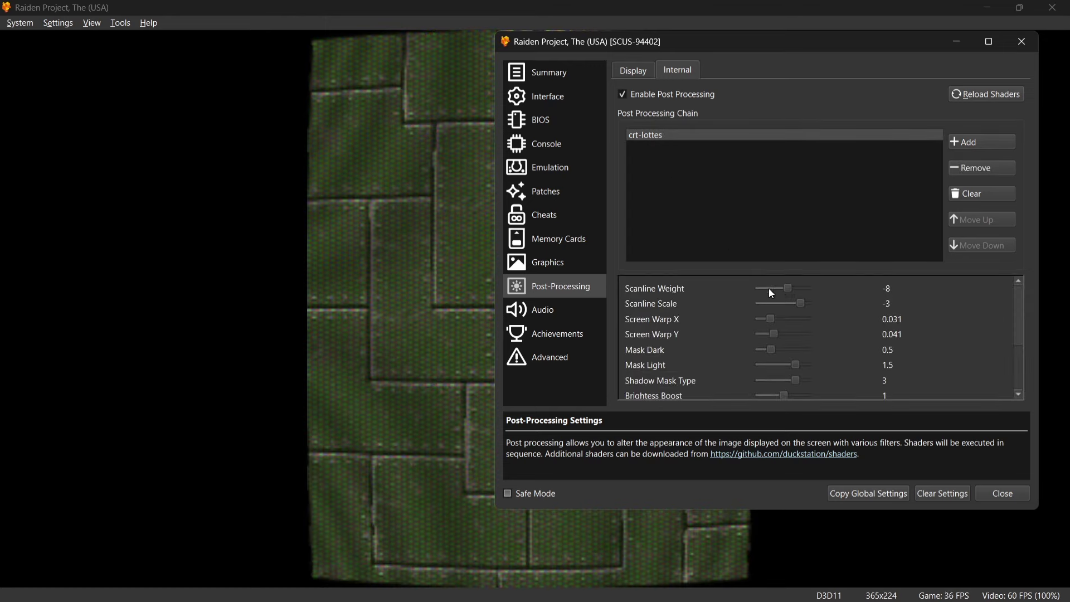
pyautogui.moveTo(788, 288)
pyautogui.mouseDown()
pyautogui.moveTo(771, 291)
pyautogui.moveTo(802, 300)
pyautogui.moveTo(748, 296)
pyautogui.moveTo(811, 297)
pyautogui.moveTo(786, 298)
pyautogui.mouseUp()
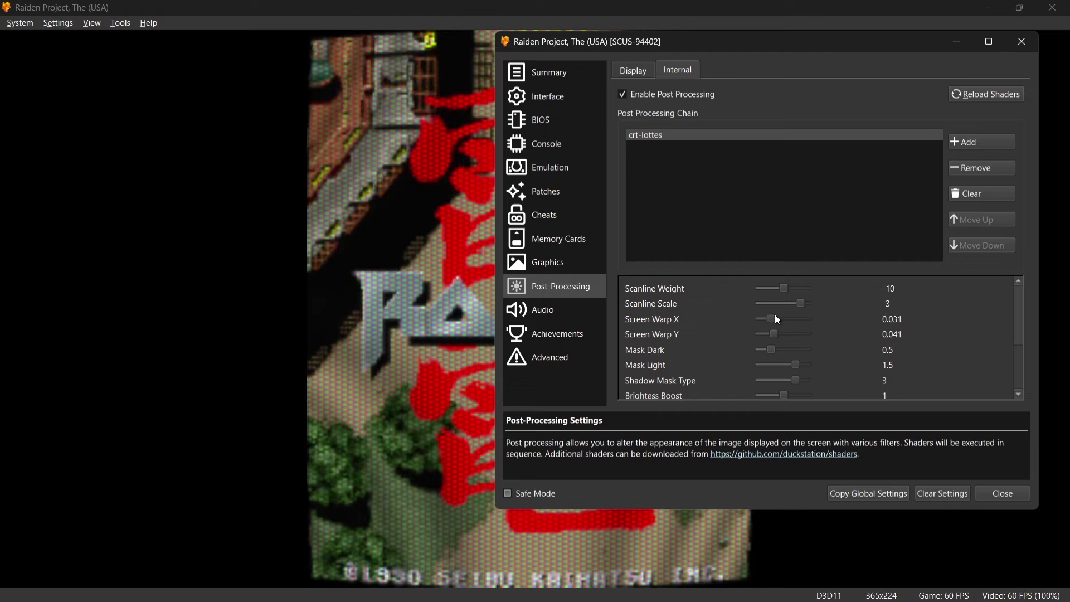
pyautogui.moveTo(774, 319)
pyautogui.mouseDown()
pyautogui.moveTo(808, 327)
pyautogui.moveTo(749, 326)
pyautogui.moveTo(788, 326)
pyautogui.mouseUp()
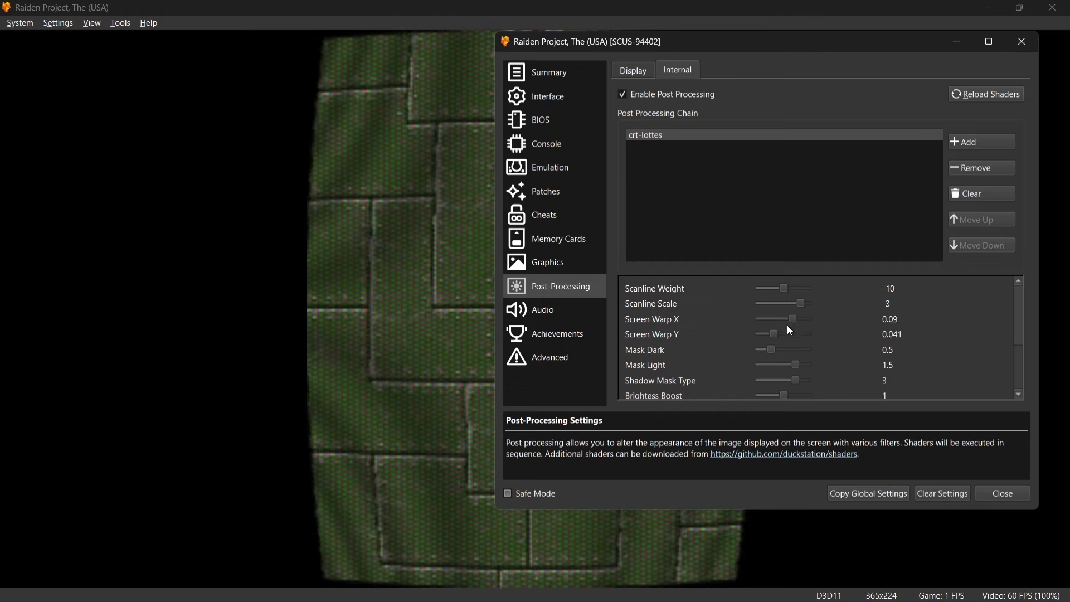
pyautogui.press('Escape')
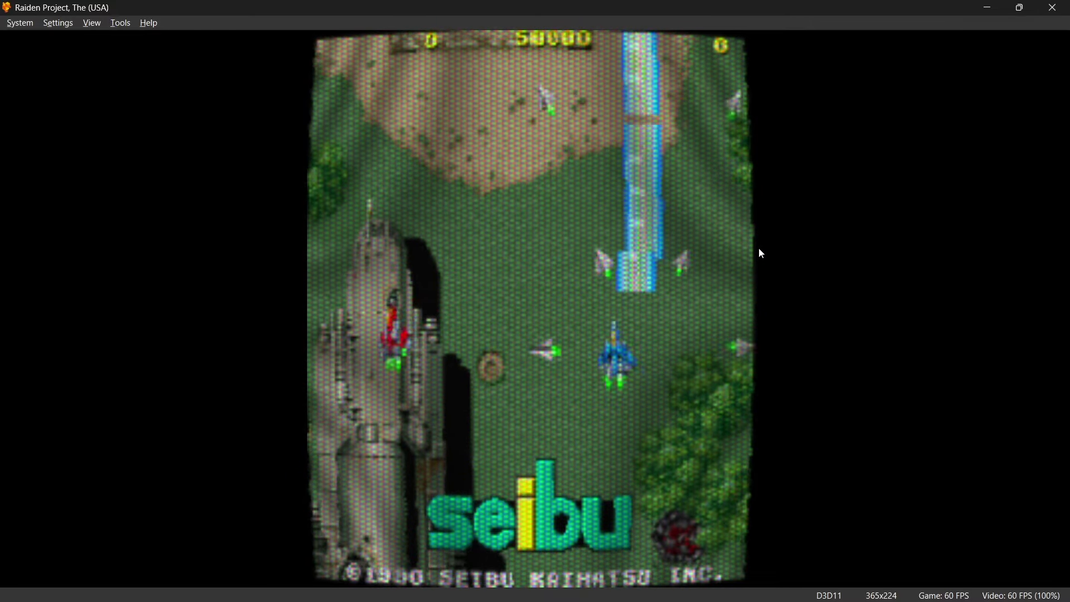
# Shut down the running game and relaunch Raiden Project from its resume save state.
pyautogui.click(1053, 7)
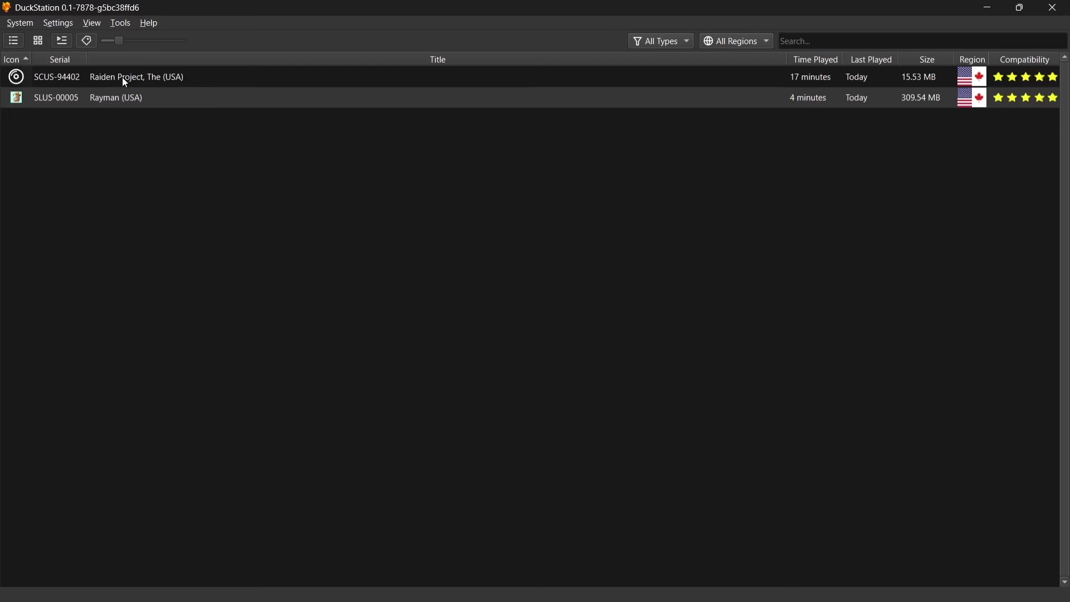
pyautogui.doubleClick(122, 77)
pyautogui.click(439, 334)
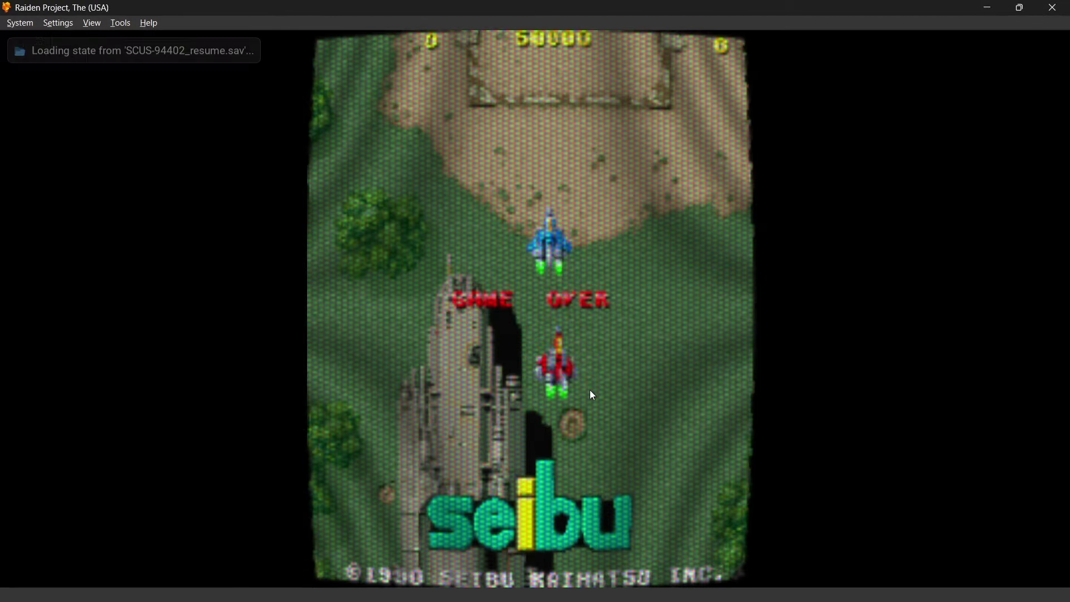